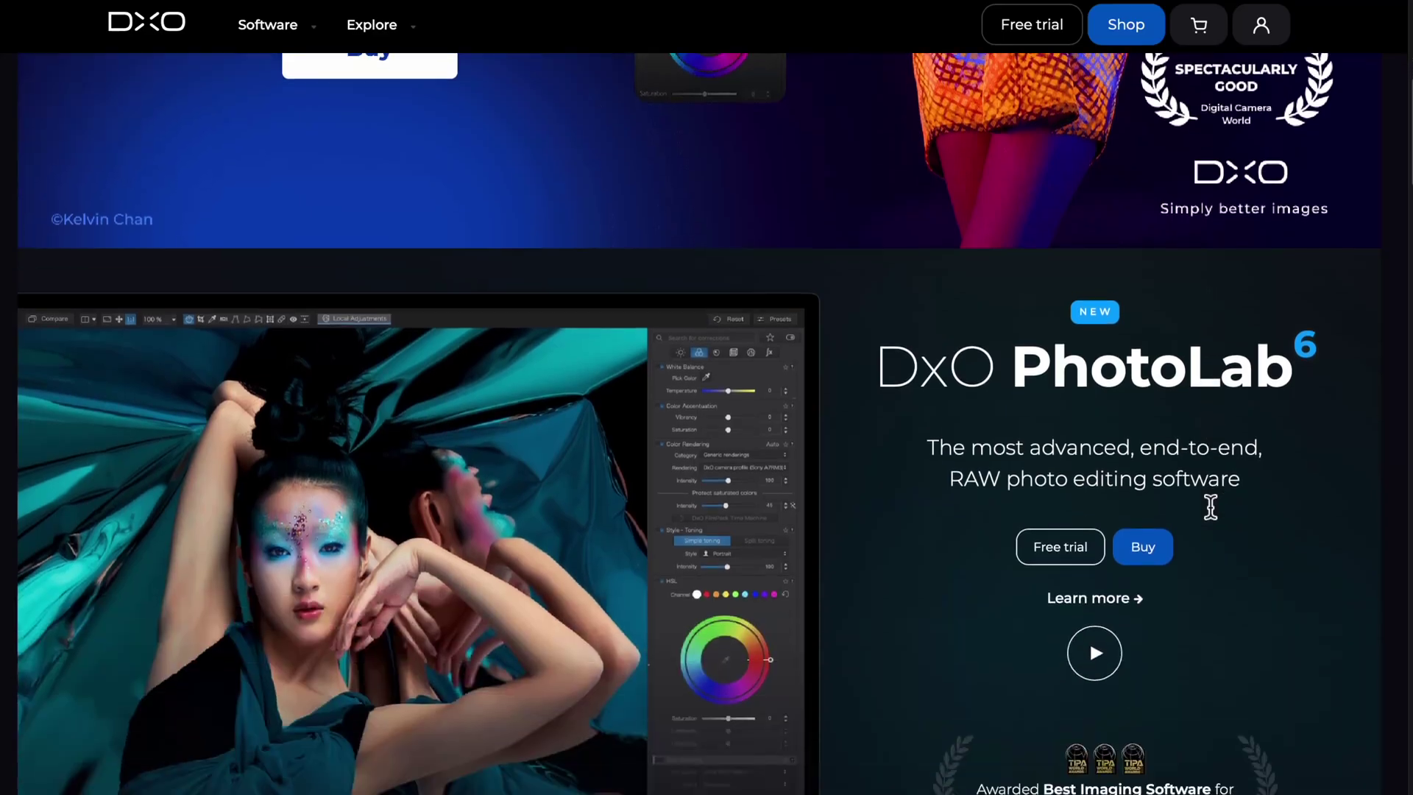
Browse folders 06-01, 06-07 and 06-15, then download the missing Panasonic GF10 + Lumix G 20mm optics module.
scroll(1212, 508, down, 3)
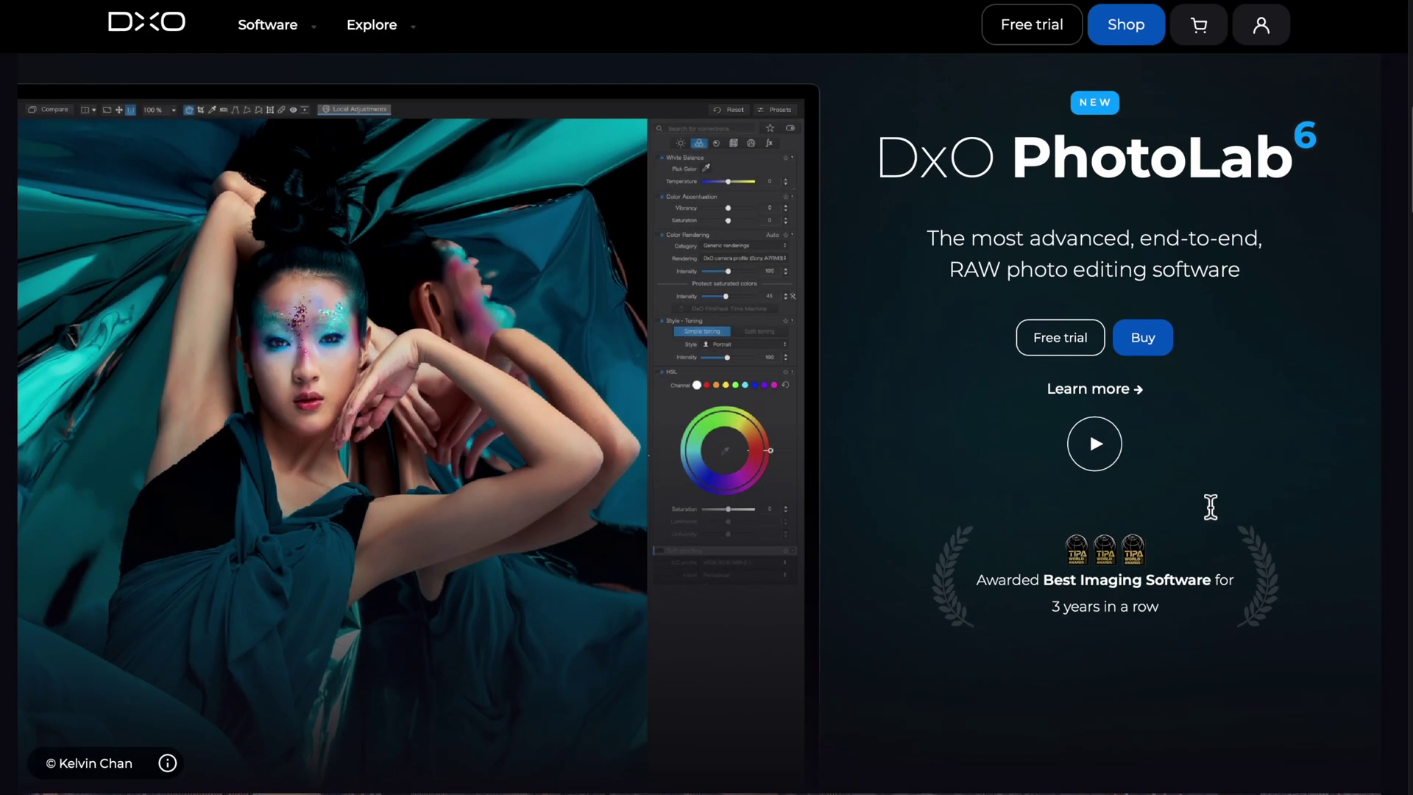
scroll(1210, 506, down, 8)
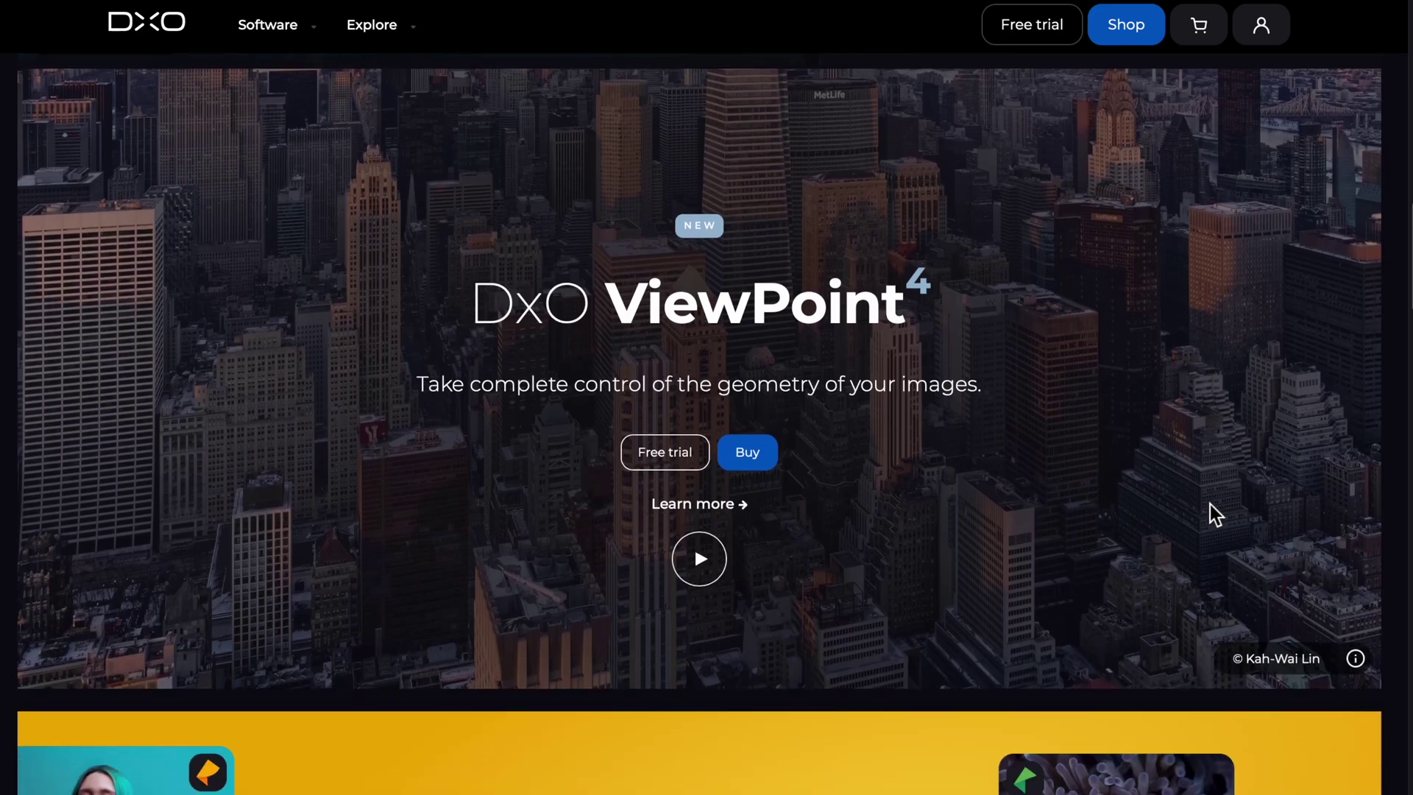
scroll(1209, 503, down, 8)
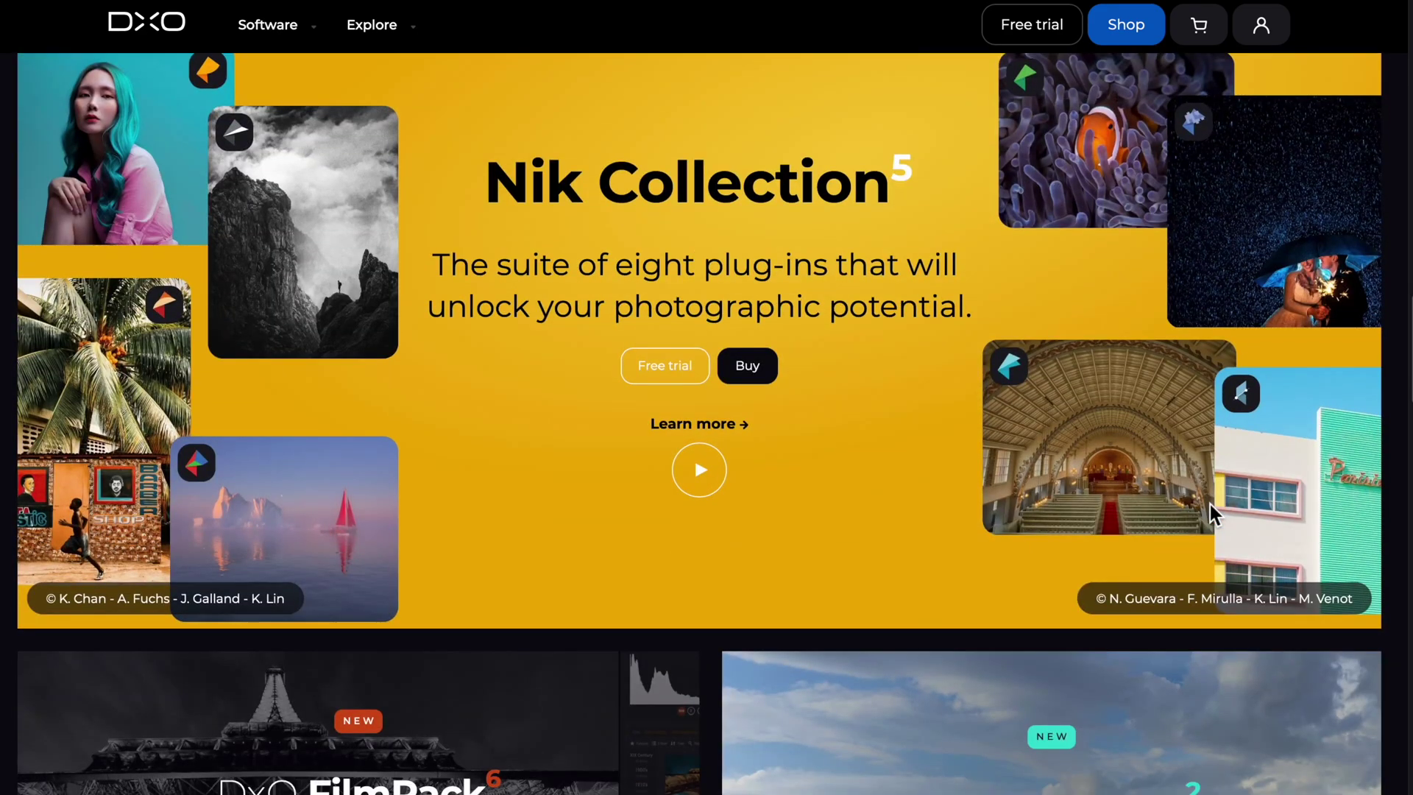
scroll(1209, 505, down, 2)
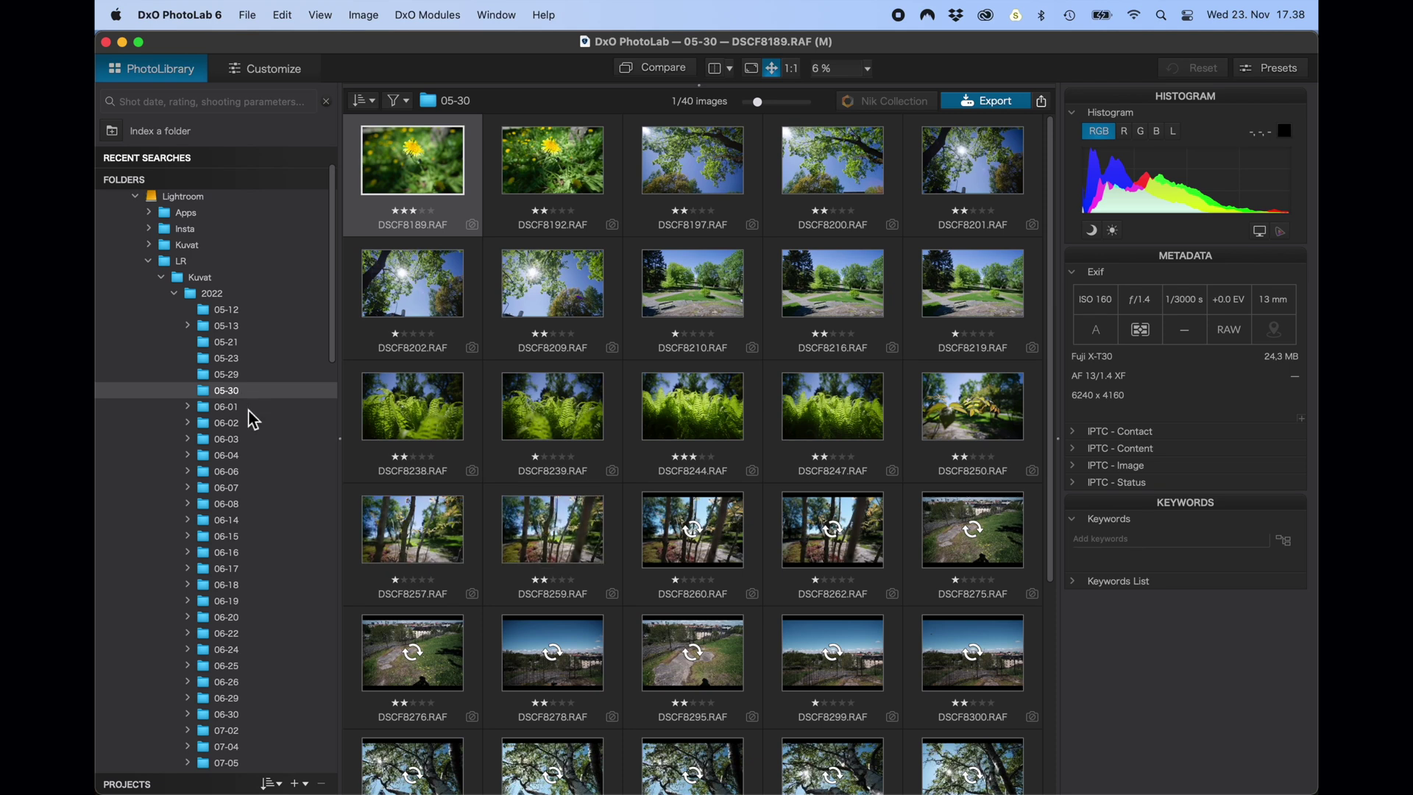
click(249, 409)
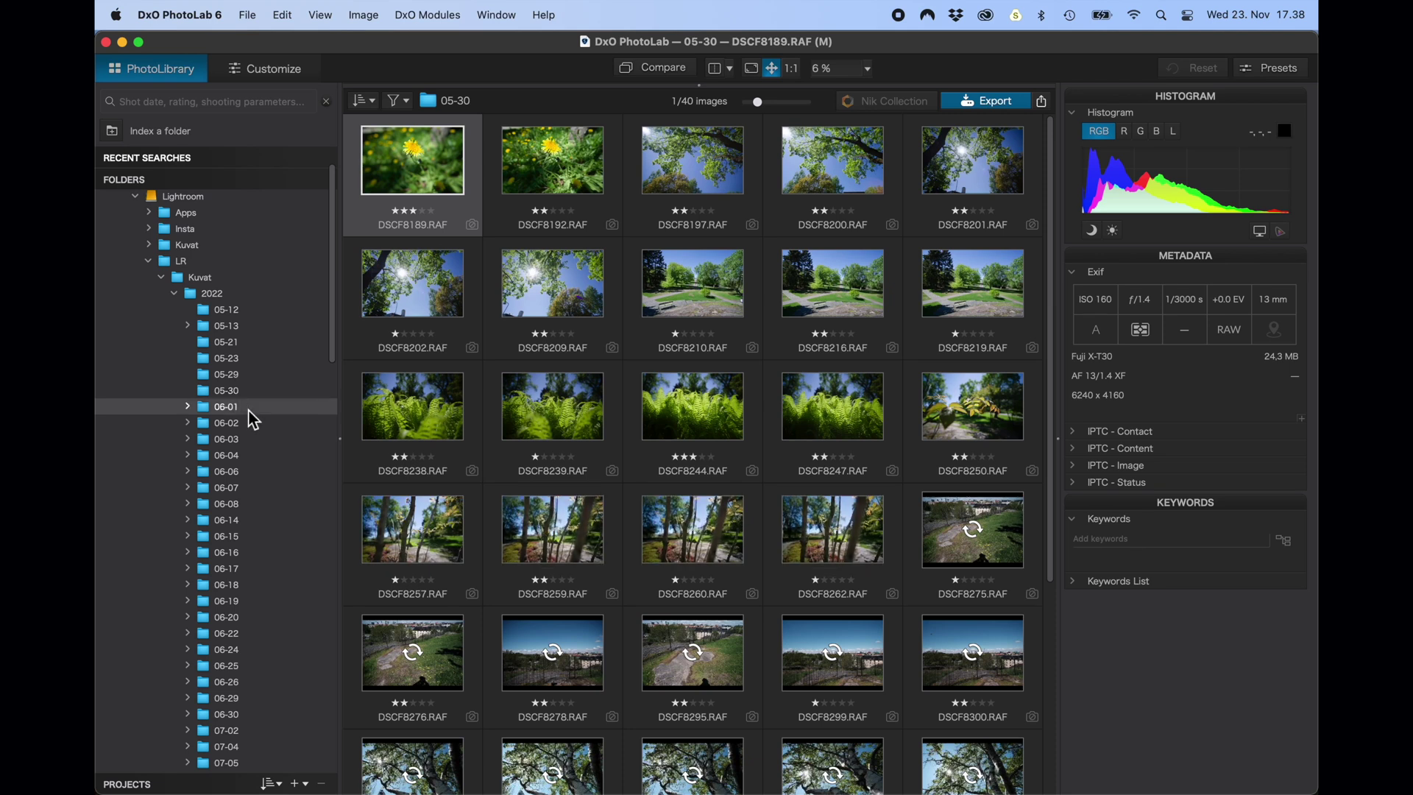
click(251, 489)
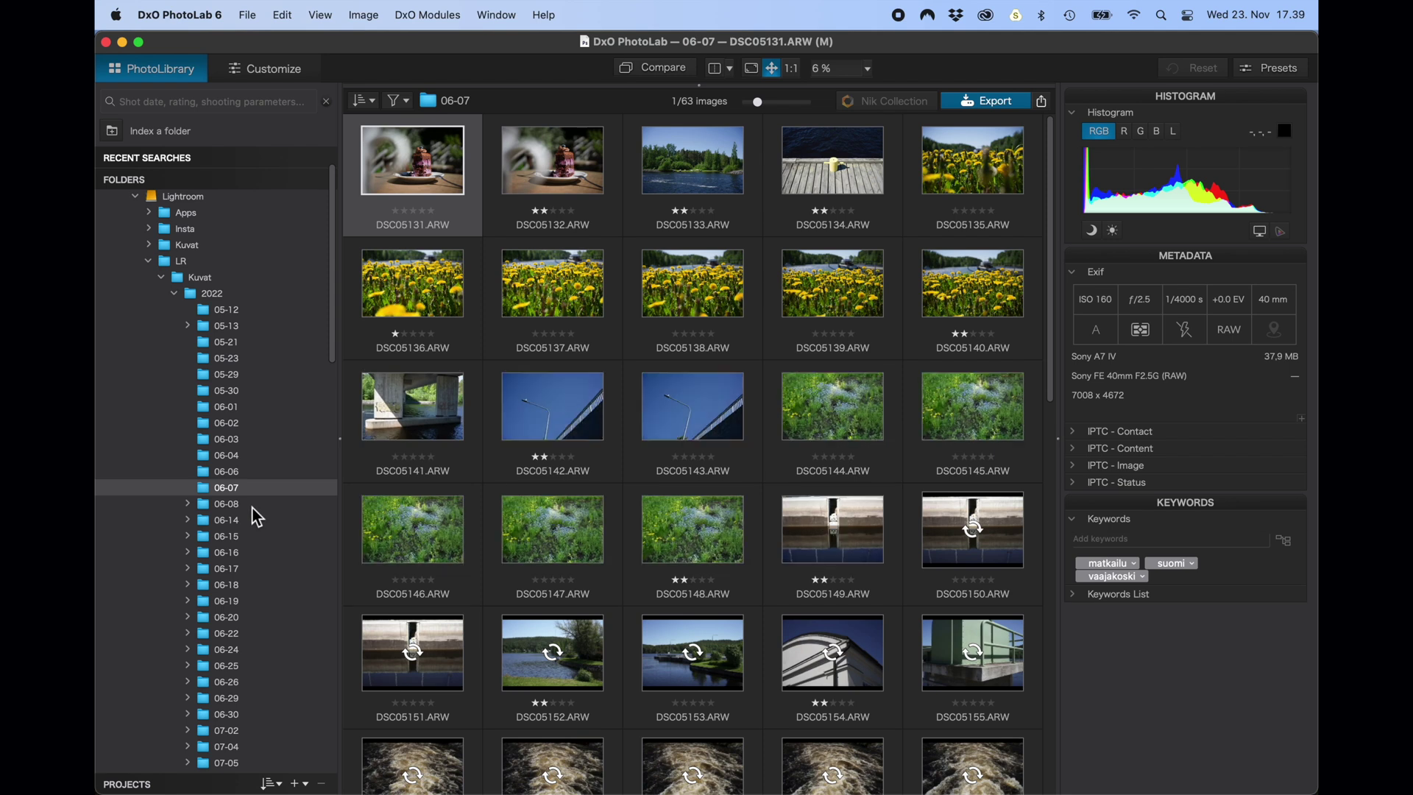
click(256, 537)
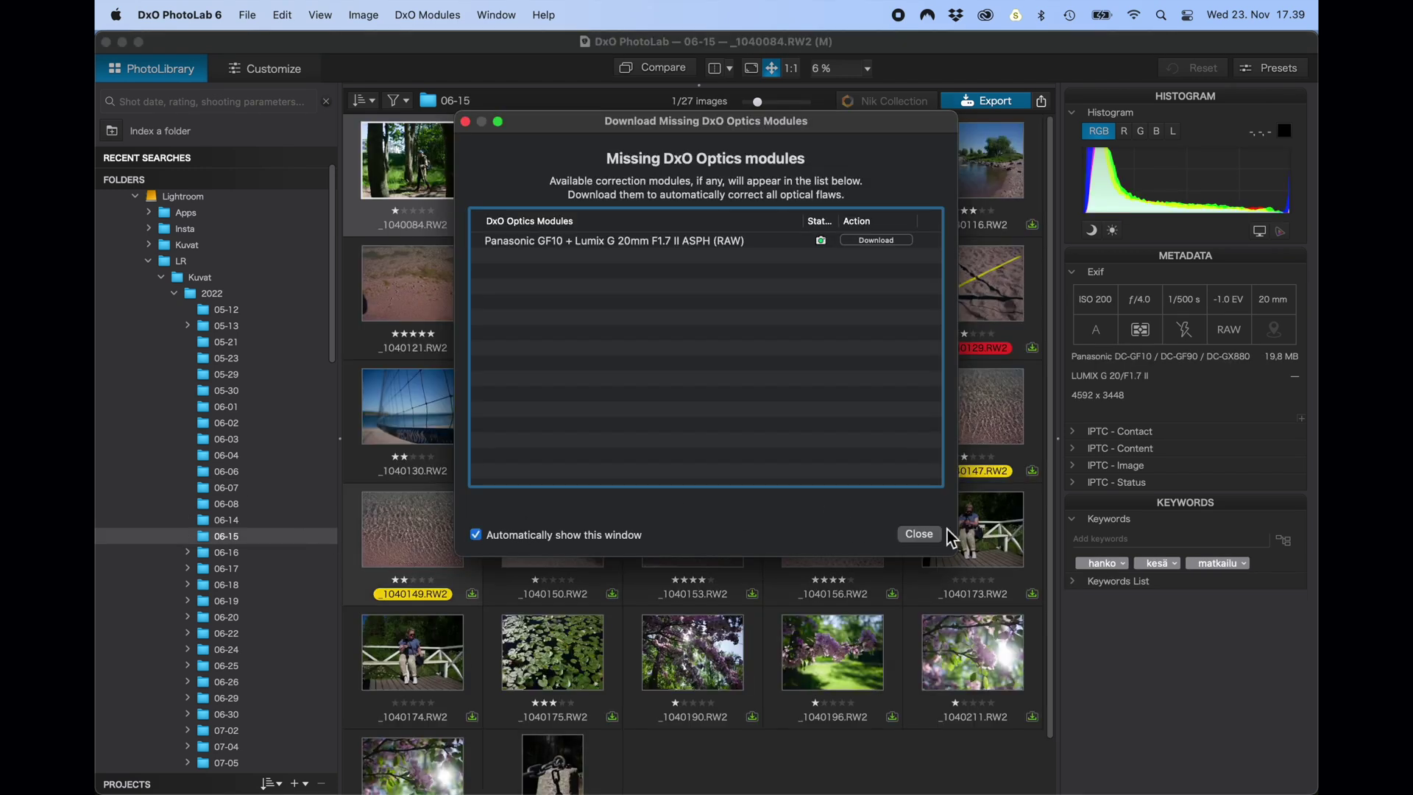
click(876, 240)
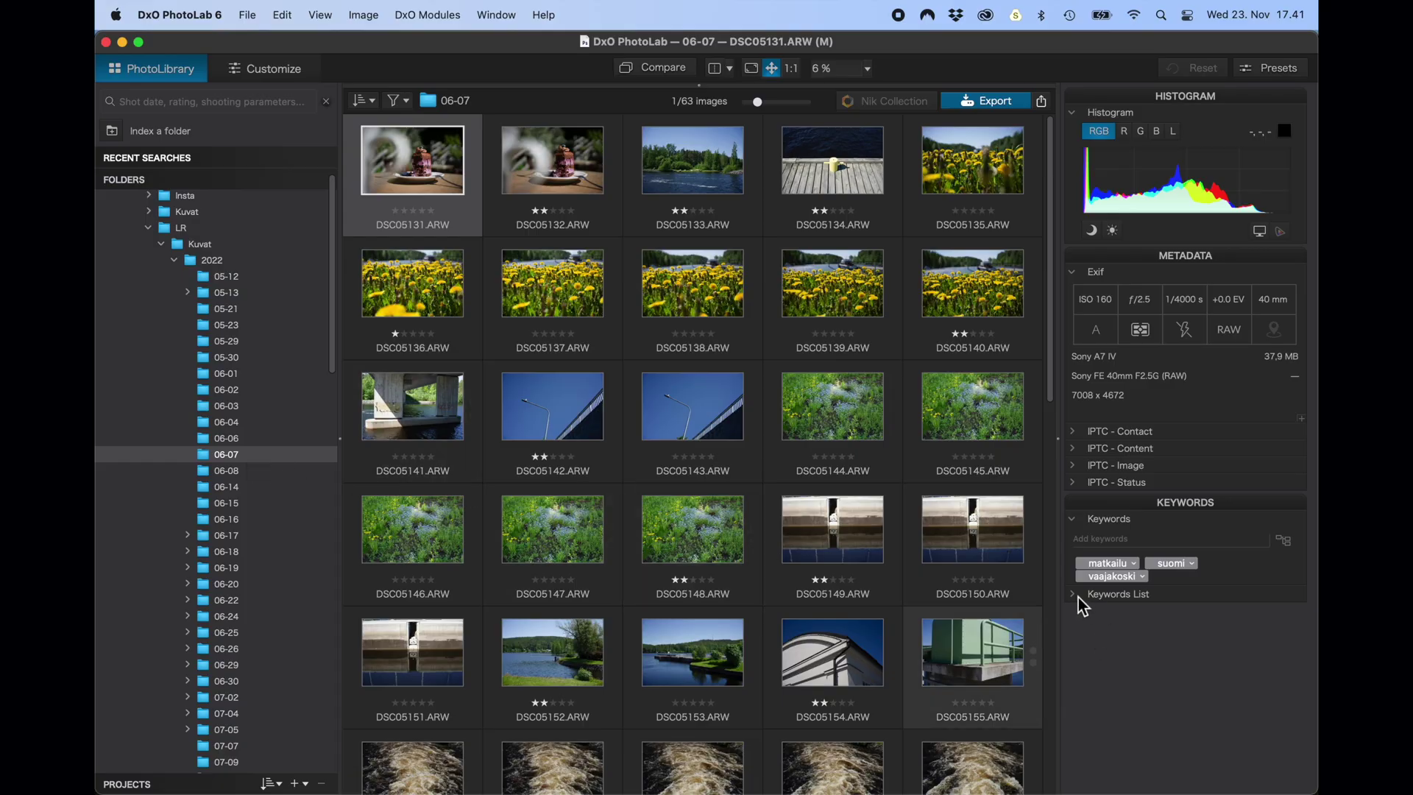
Expand the Keywords List to show every keyword with counts, then scroll down to folder 11-16.
click(1074, 598)
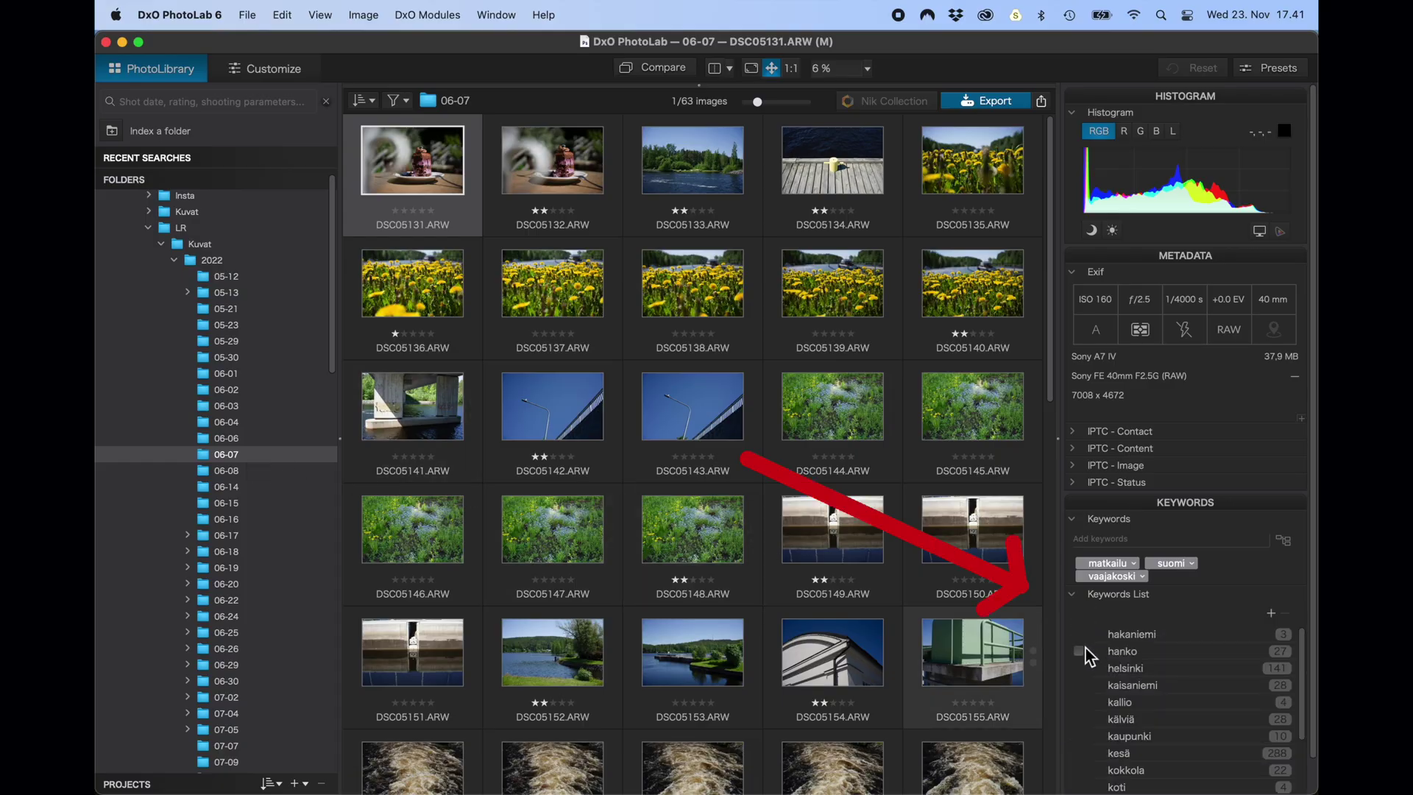
scroll(1088, 670, down, 5)
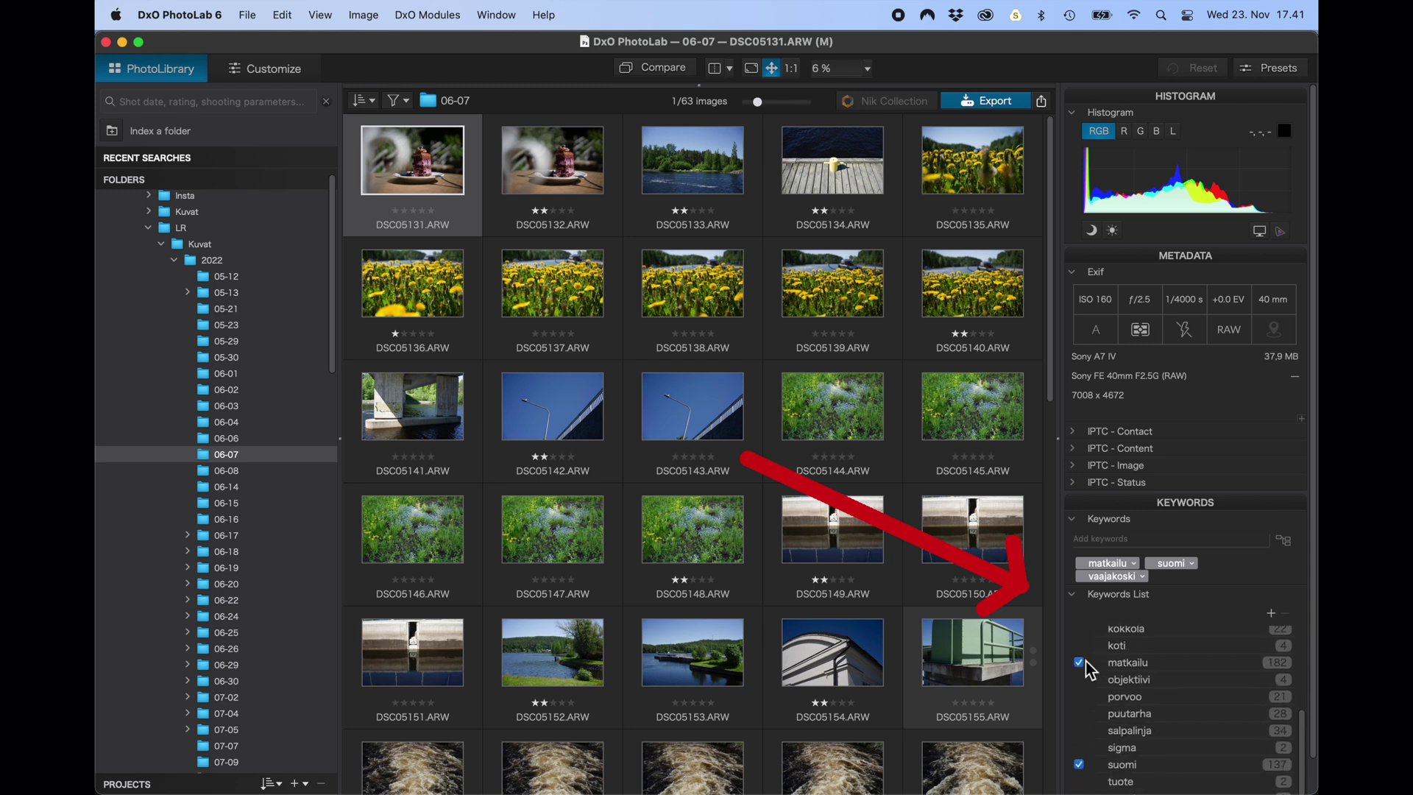
scroll(1089, 669, up, 5)
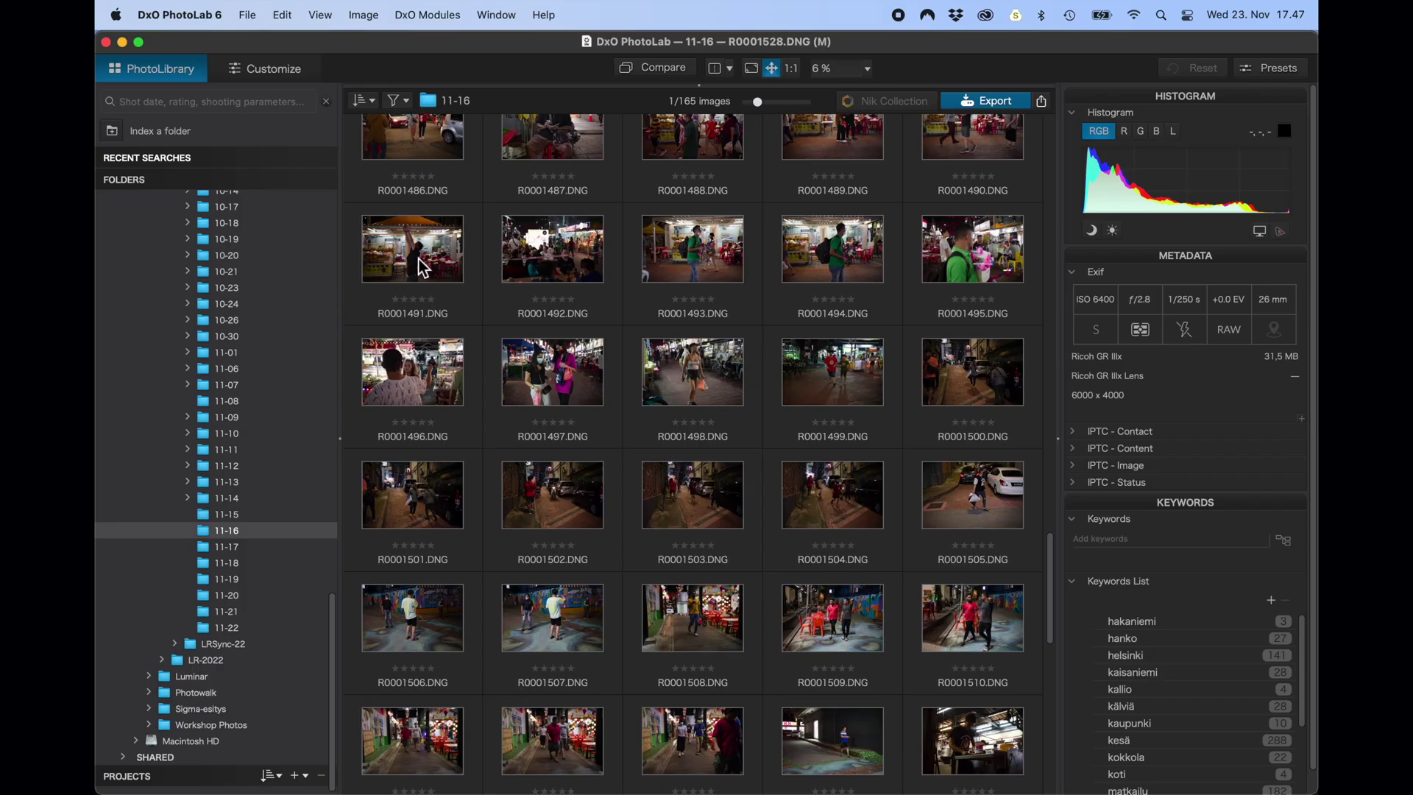
scroll(419, 268, down, 10)
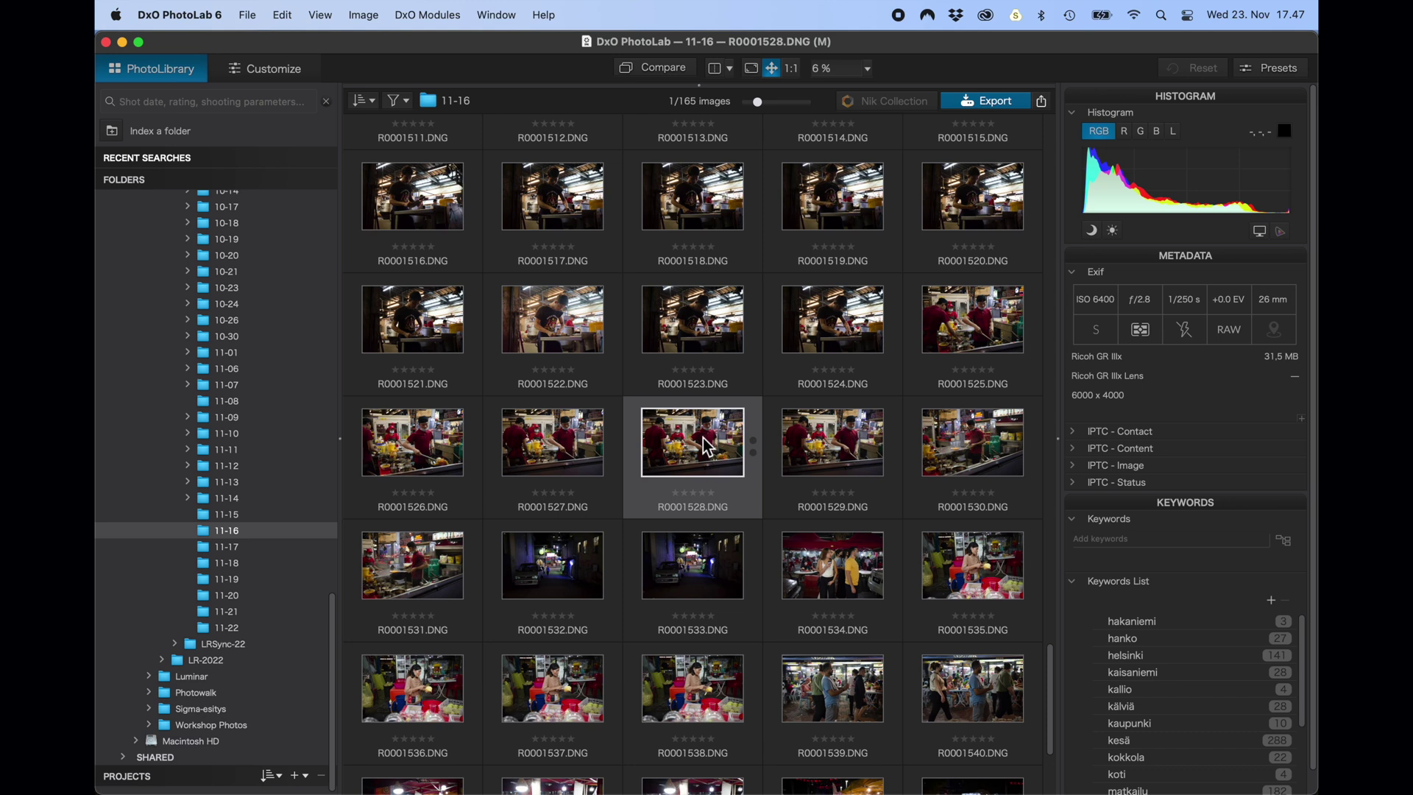
Open R0001528.DNG in Customize and review its Light corrections, including Smart Lighting.
double_click(704, 450)
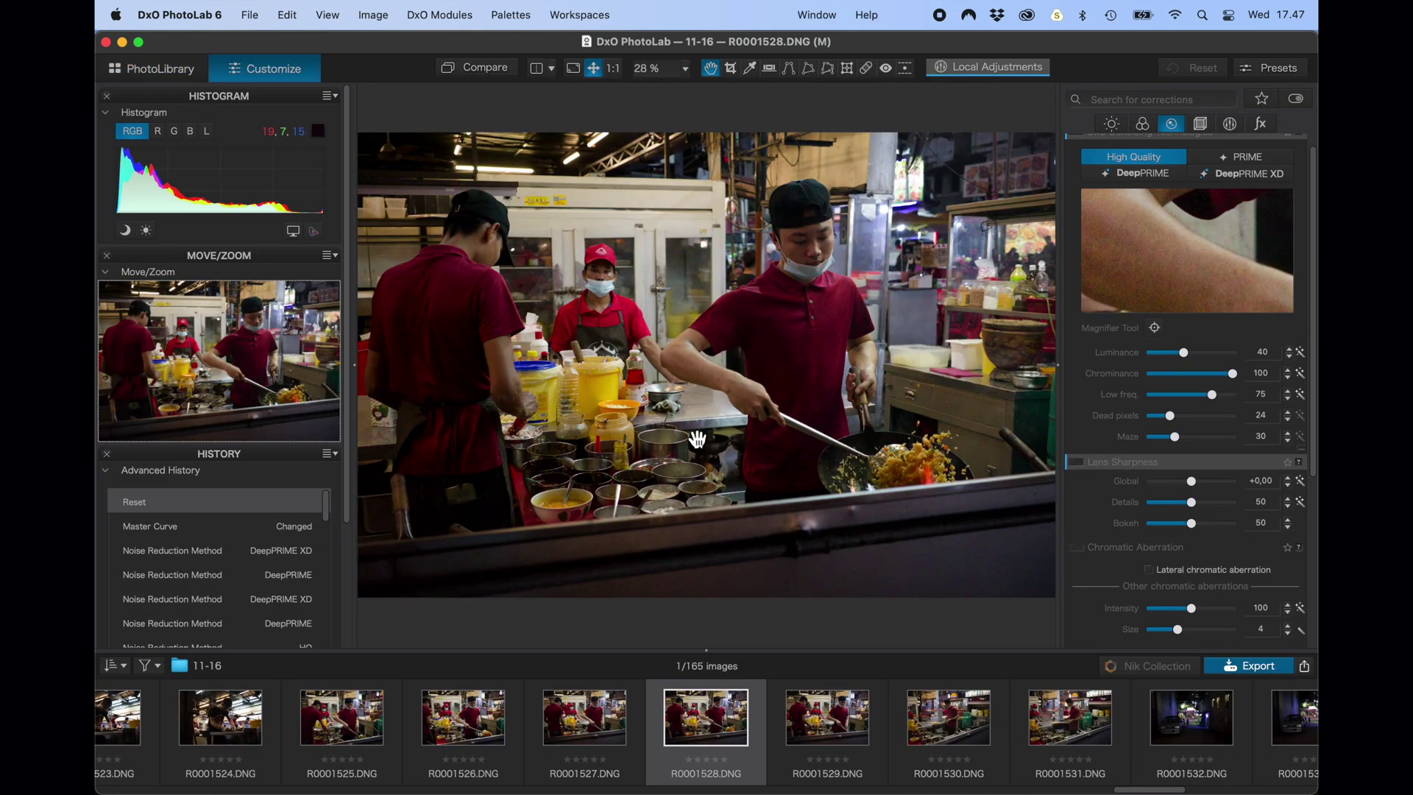
click(1113, 125)
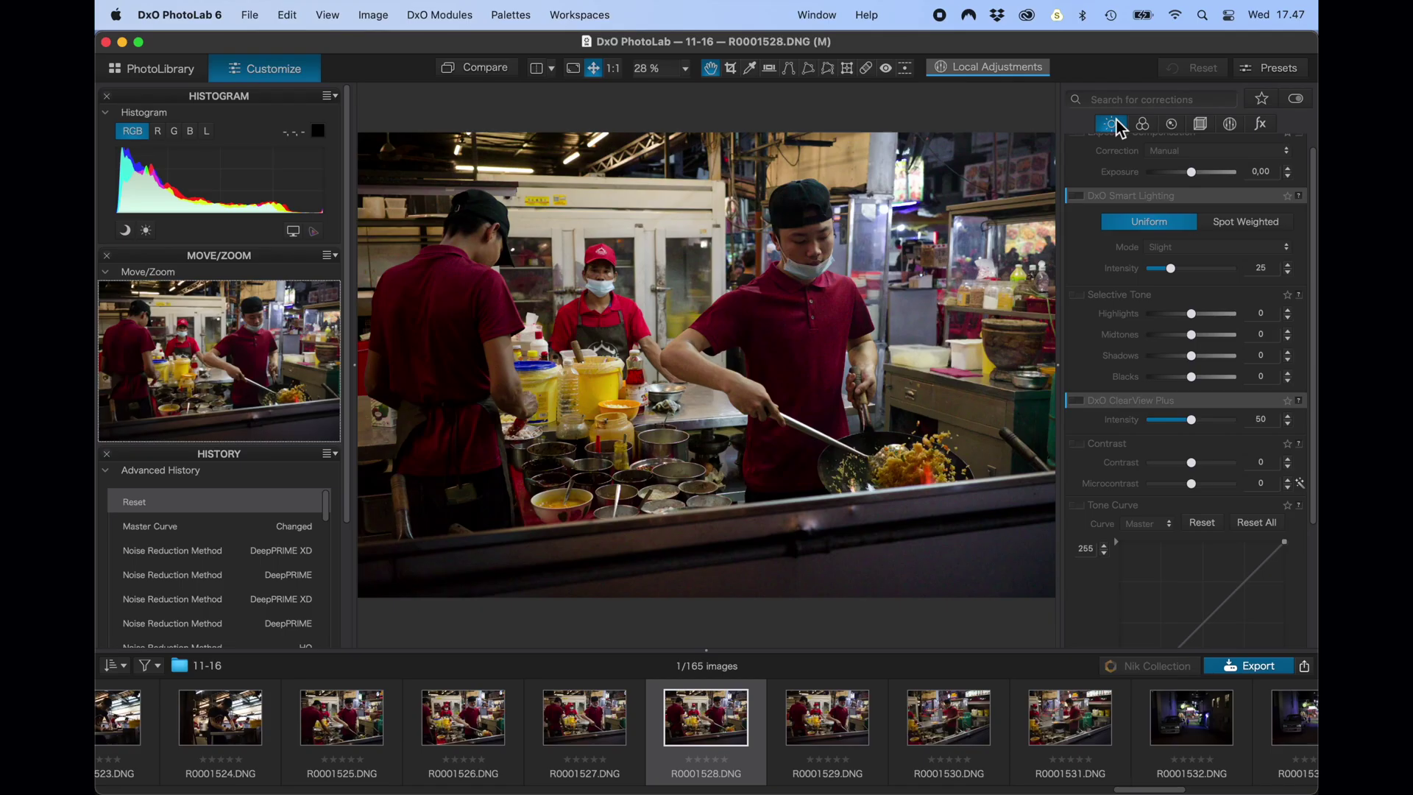
scroll(1128, 246, down, 3)
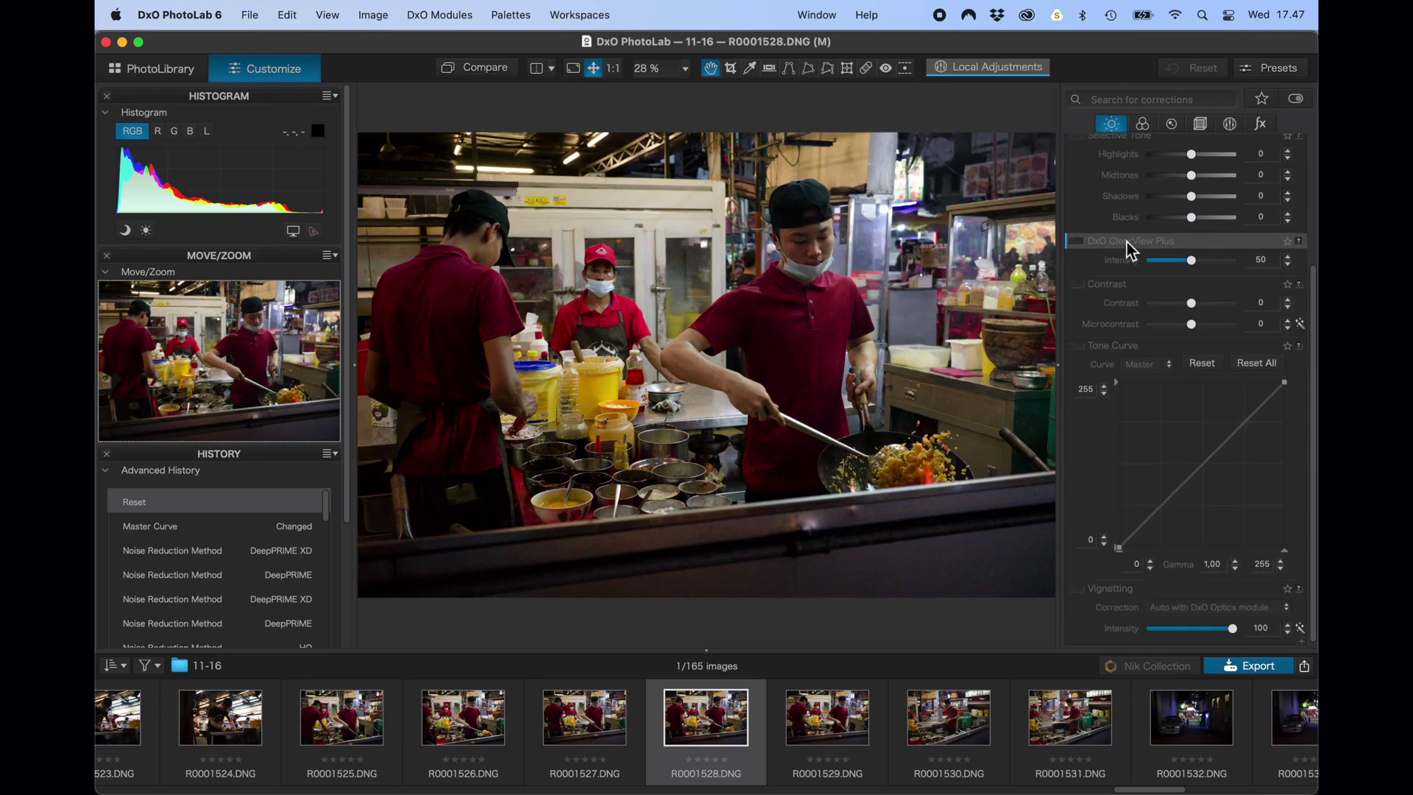
scroll(1129, 249, up, 4)
scroll(1130, 221, up, 1)
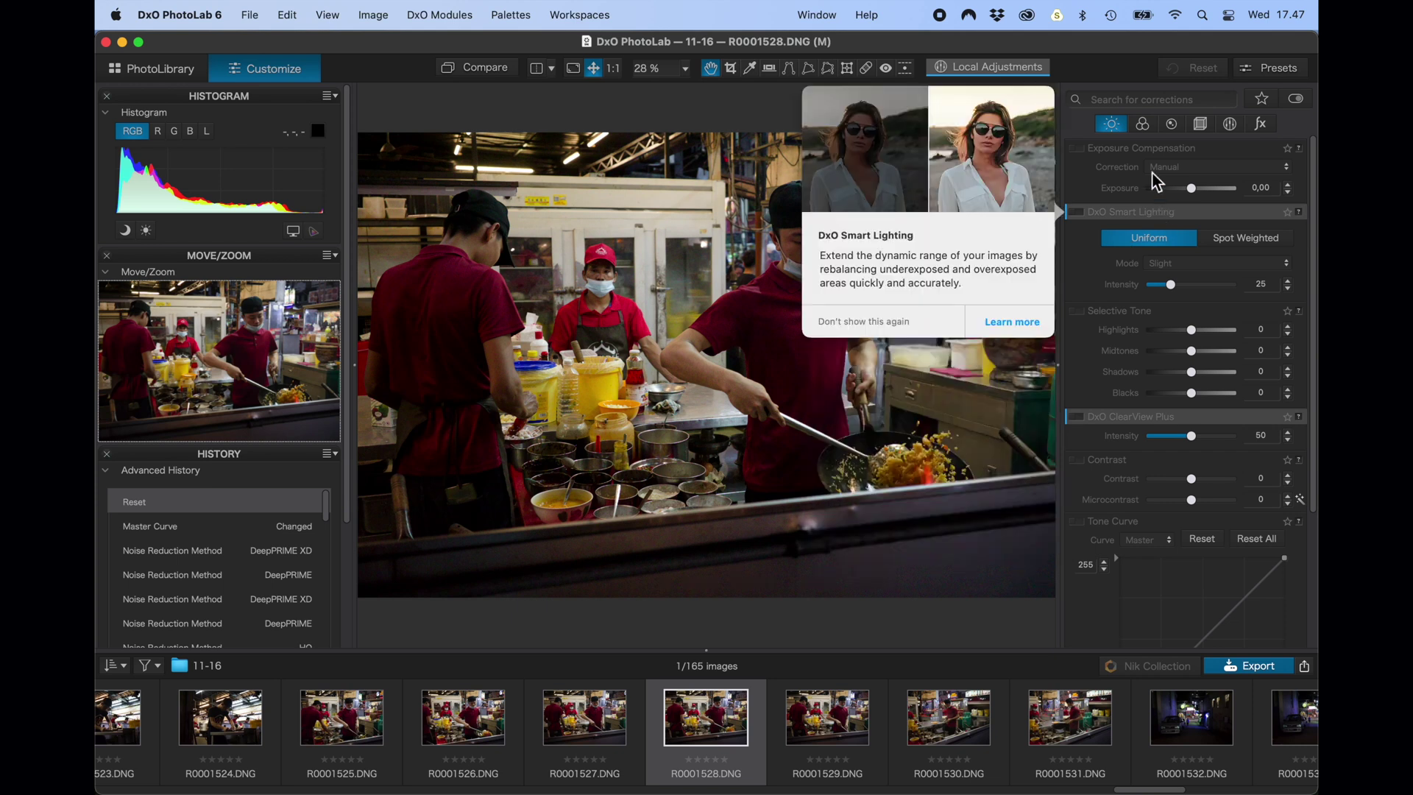
Look through the Color, Geometry, Local Adjustments and Effects tabs, then return to Light.
click(1144, 127)
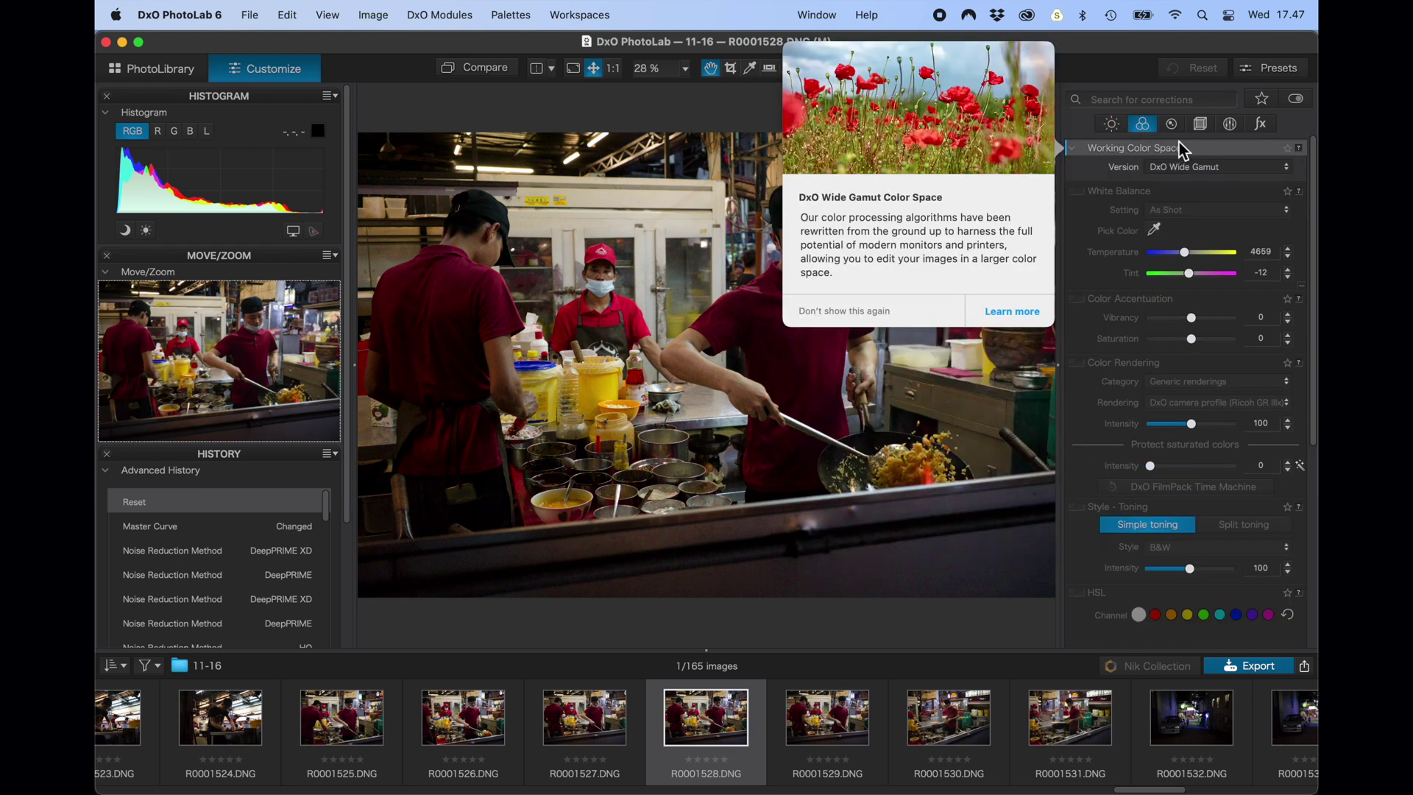
scroll(1193, 143, down, 5)
scroll(1195, 147, up, 6)
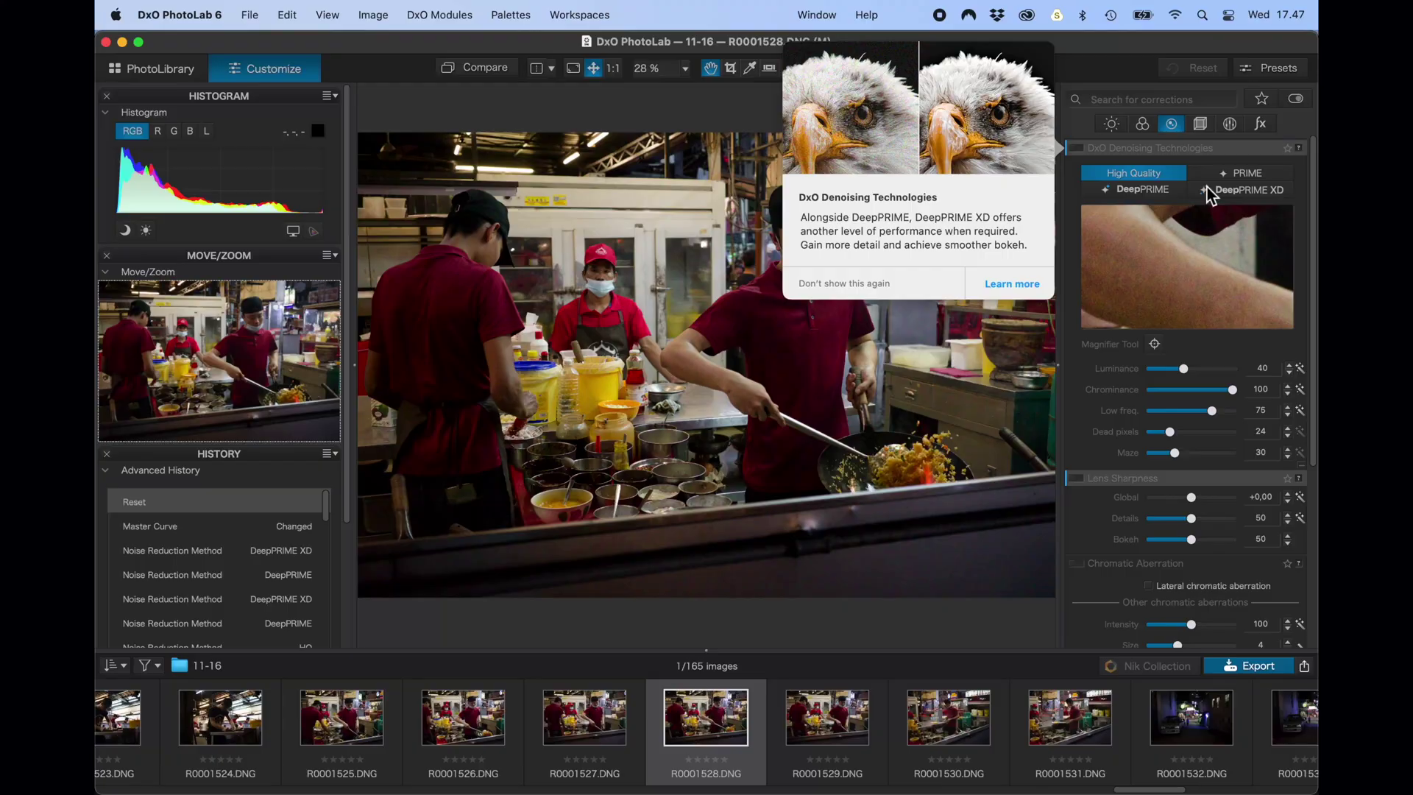
scroll(1210, 192, down, 2)
scroll(1210, 192, down, 3)
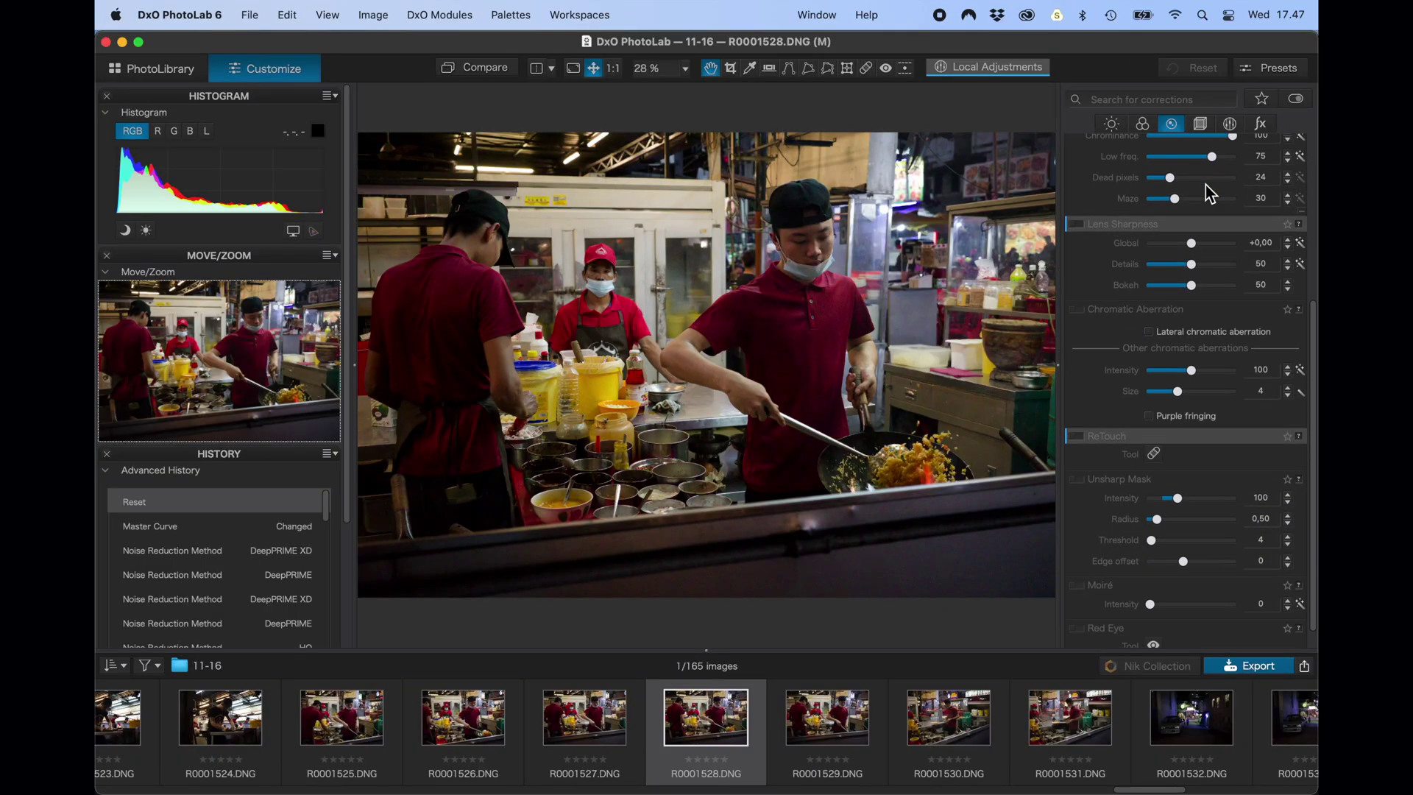
scroll(1210, 193, up, 4)
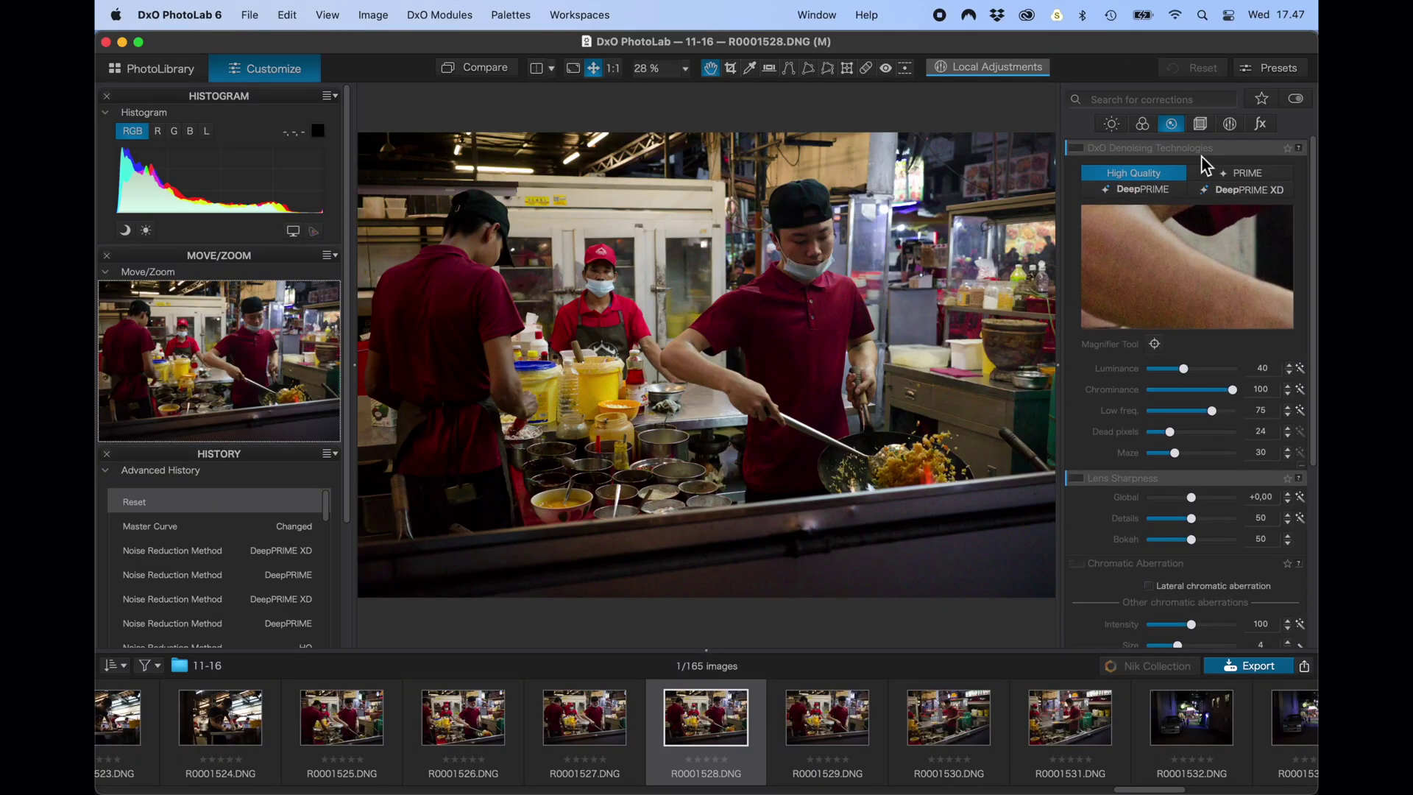
click(1200, 124)
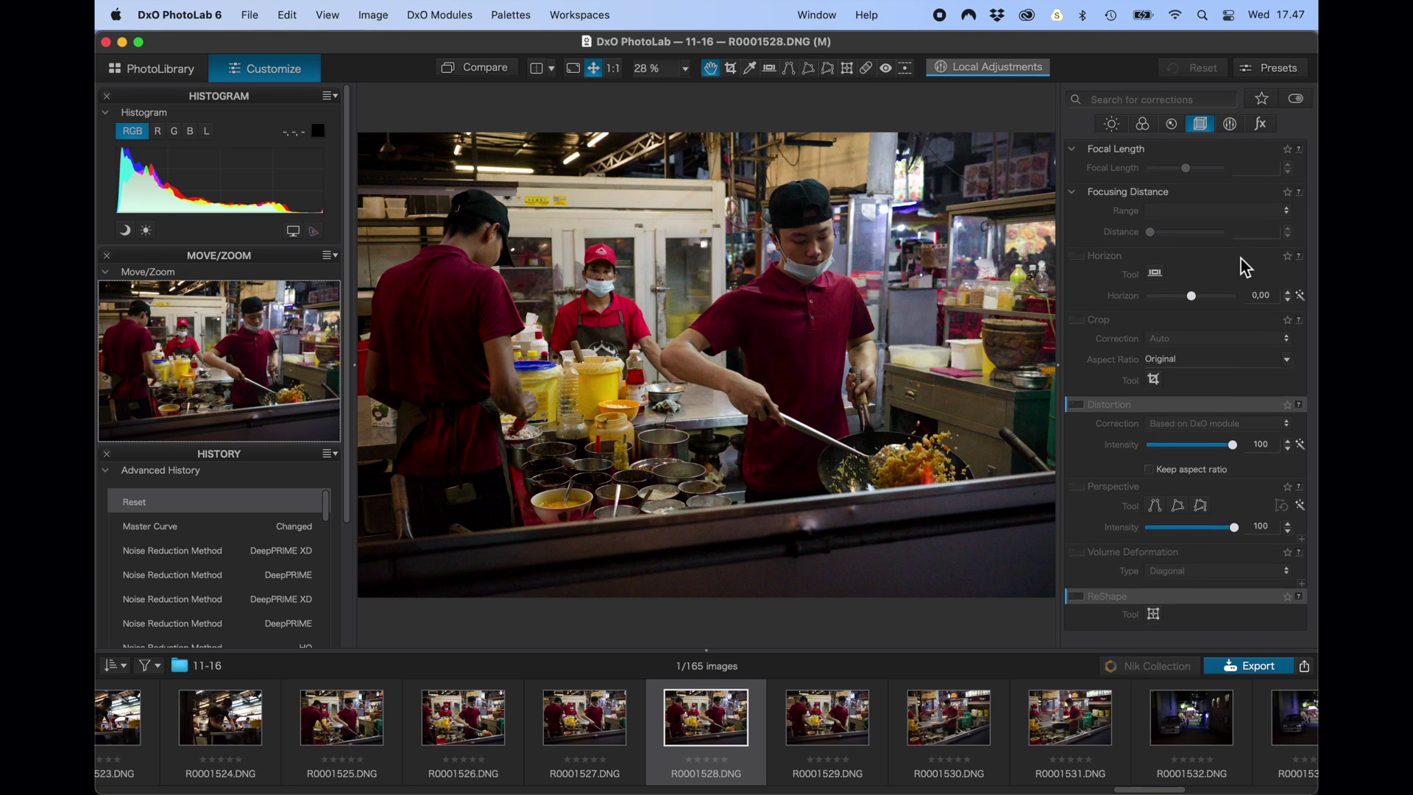
click(1230, 124)
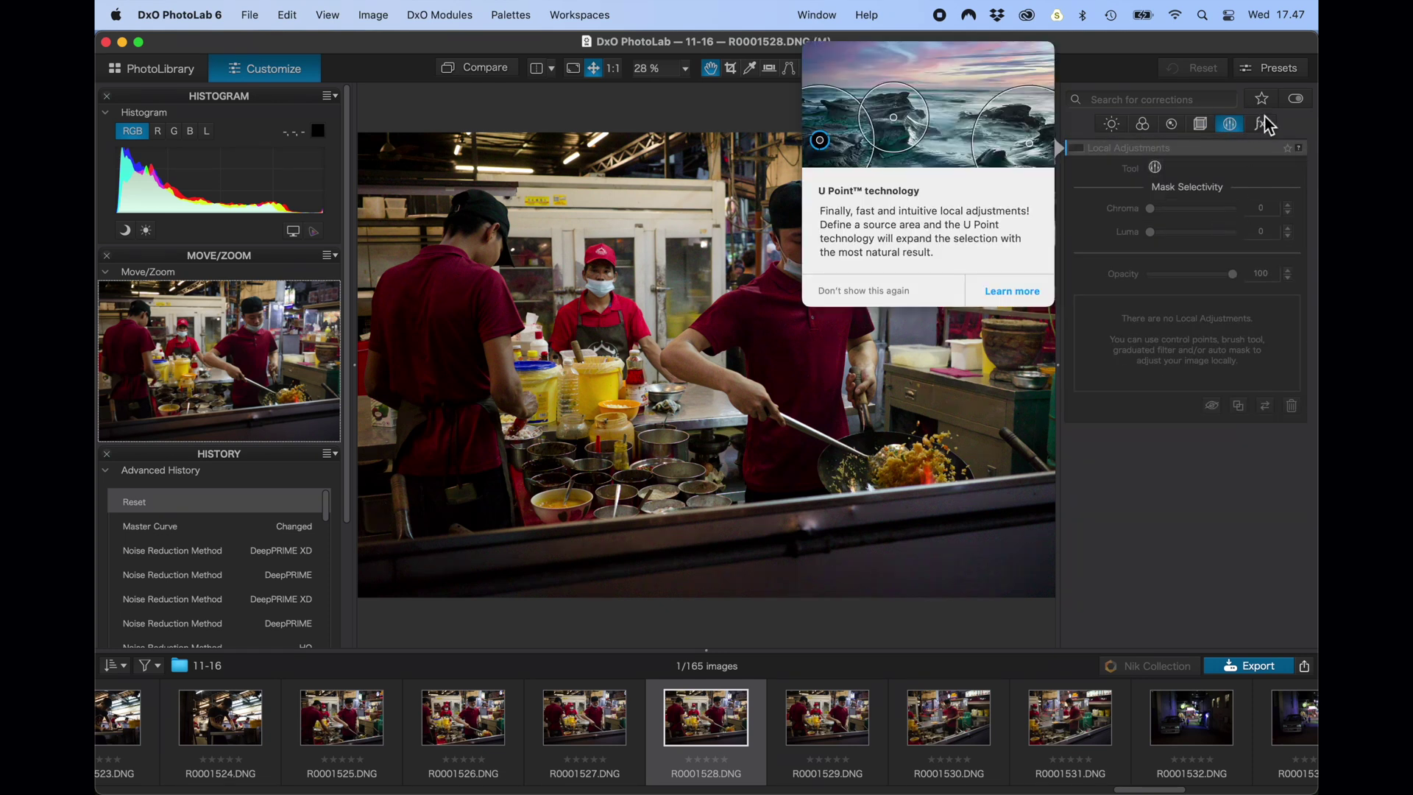
click(1263, 127)
click(1112, 126)
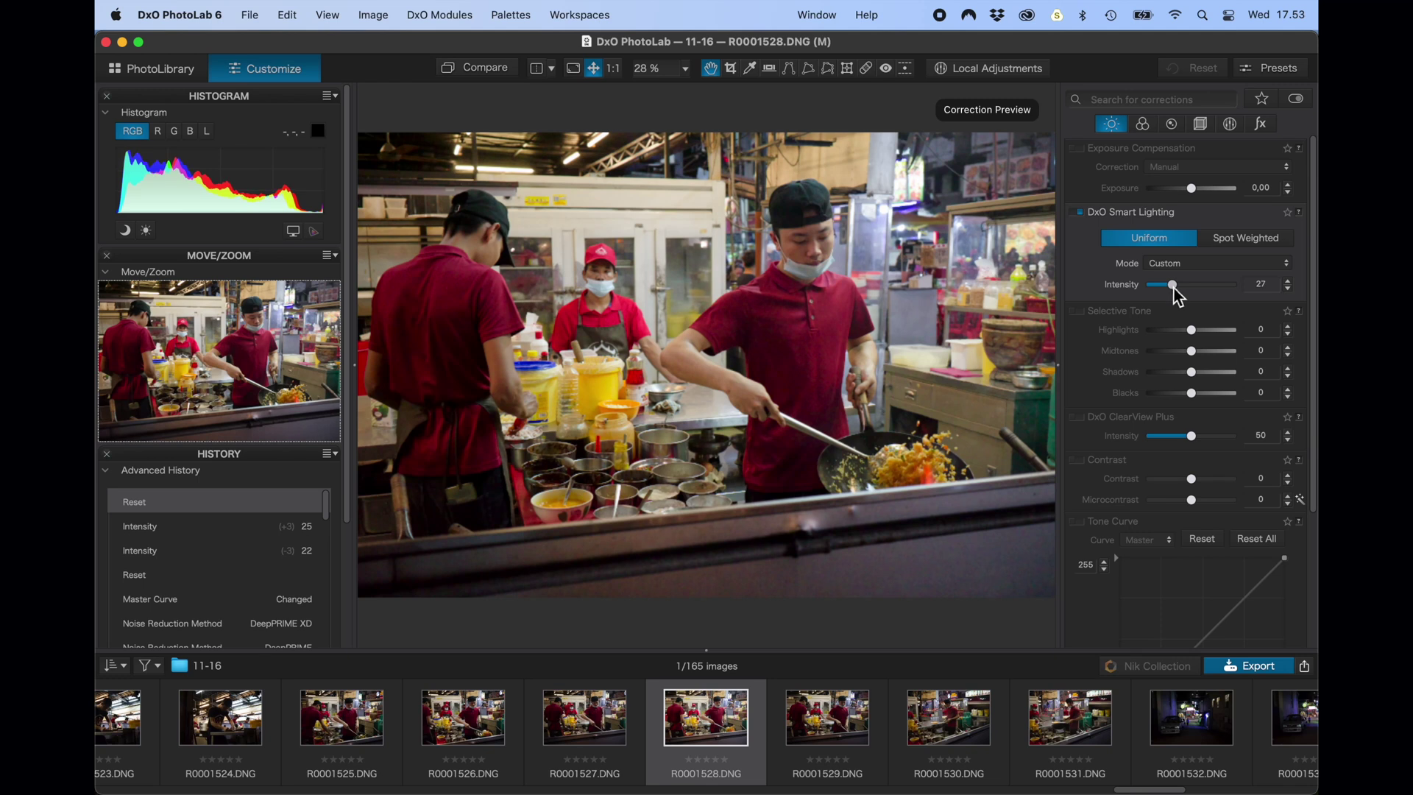
Set Smart Lighting 31, Highlights -55, Auto then Contrast 41, Shadows 3, and pan the 100% view across the cooks.
drag(1180, 295, 1174, 288)
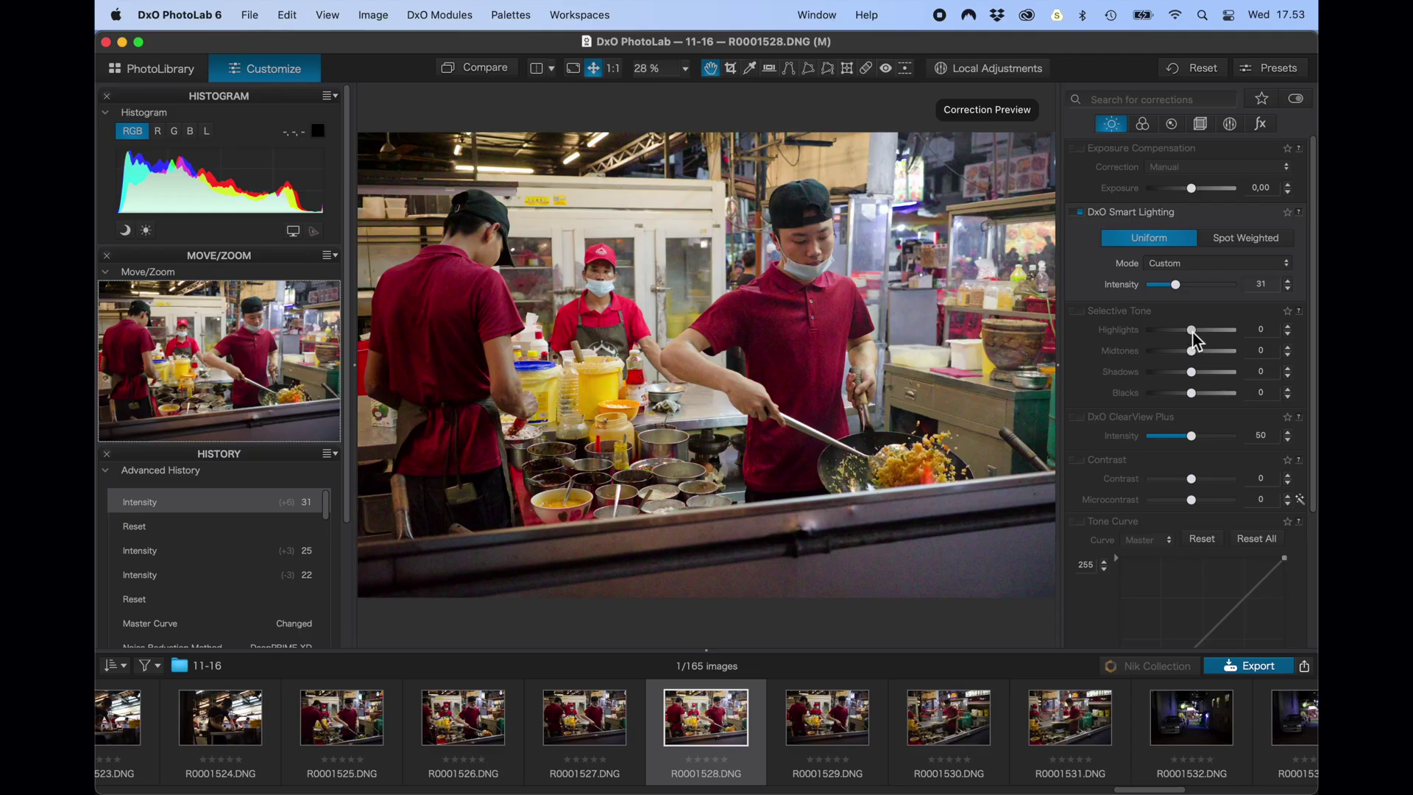
drag(1192, 332, 1174, 343)
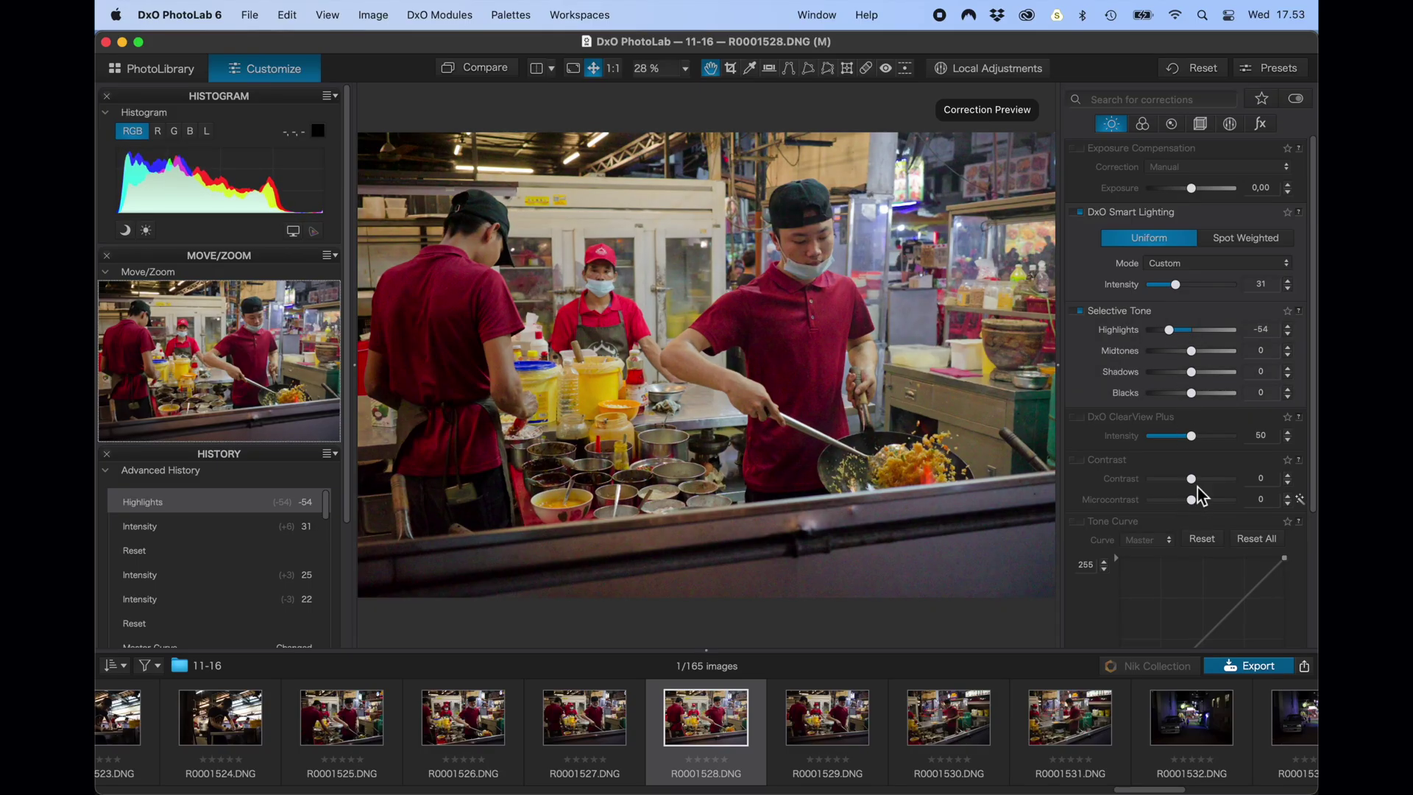
click(1192, 483)
drag(1207, 480, 1216, 482)
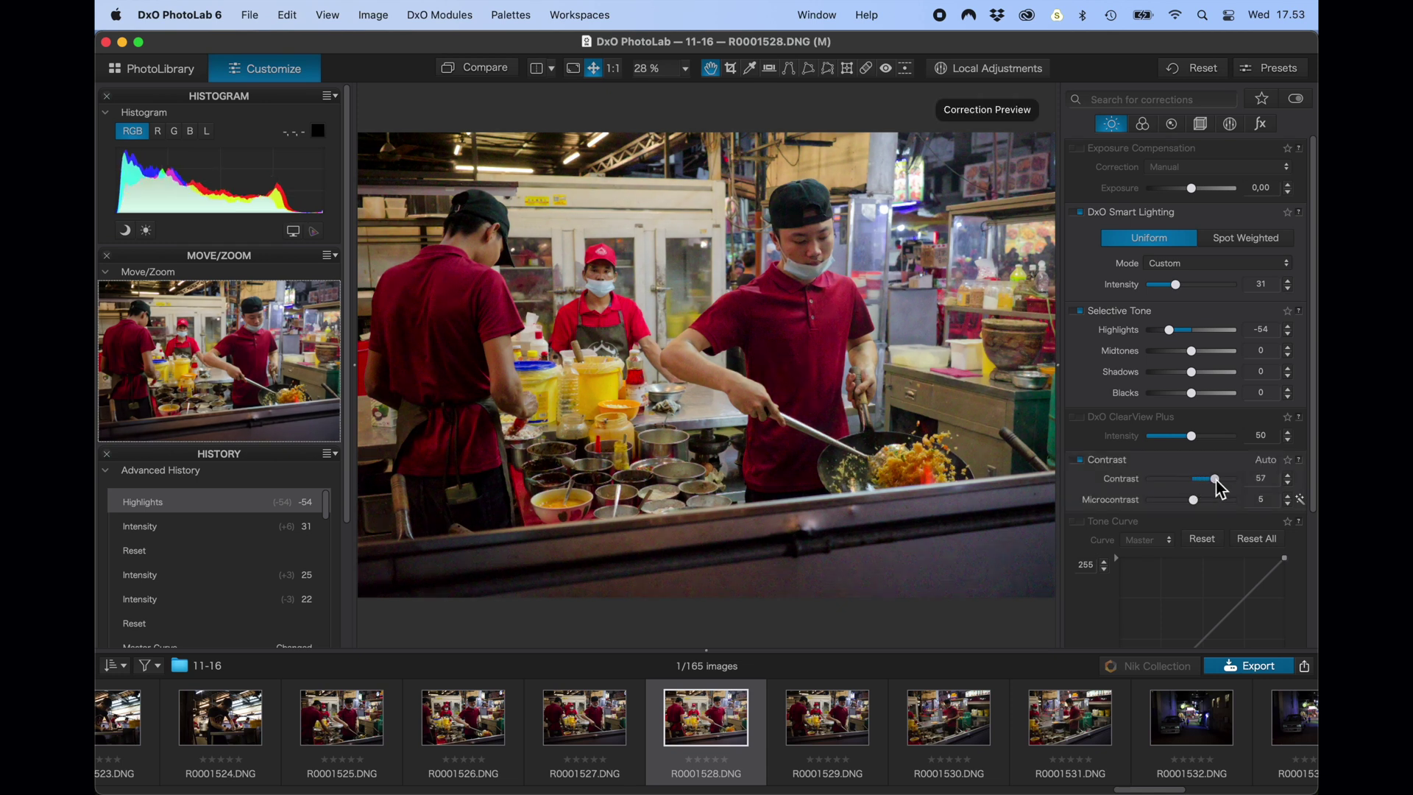
drag(1191, 372, 1197, 374)
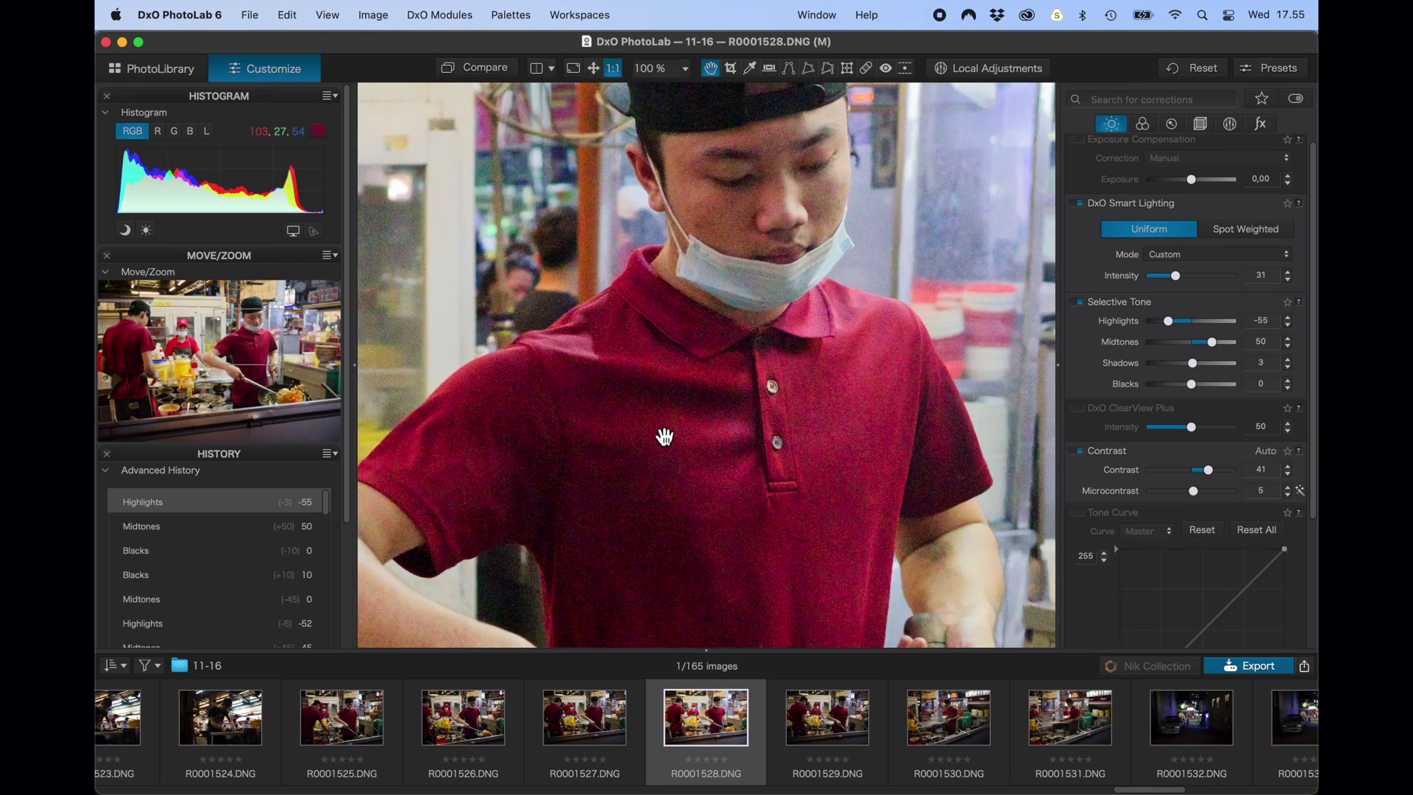
drag(736, 312, 742, 470)
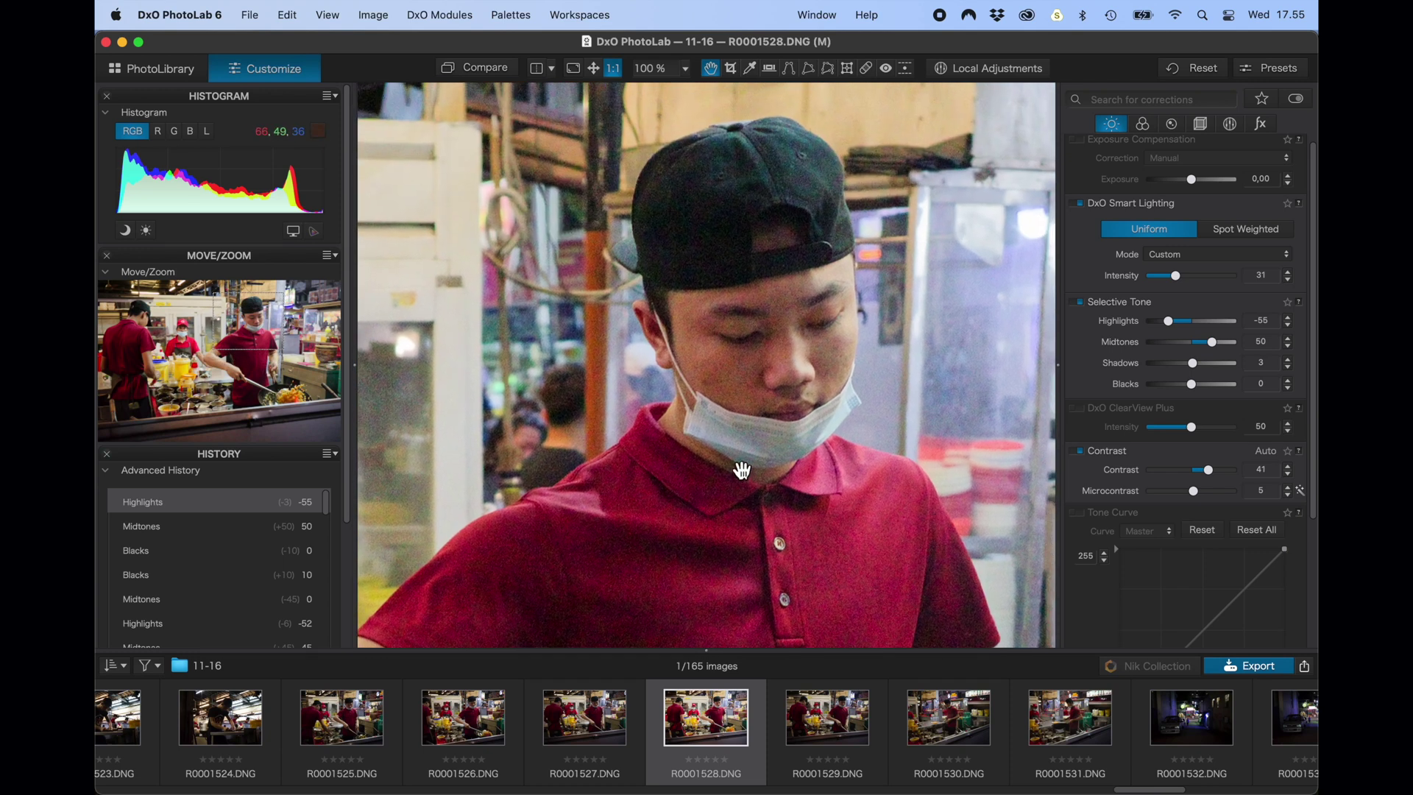
drag(596, 450, 850, 437)
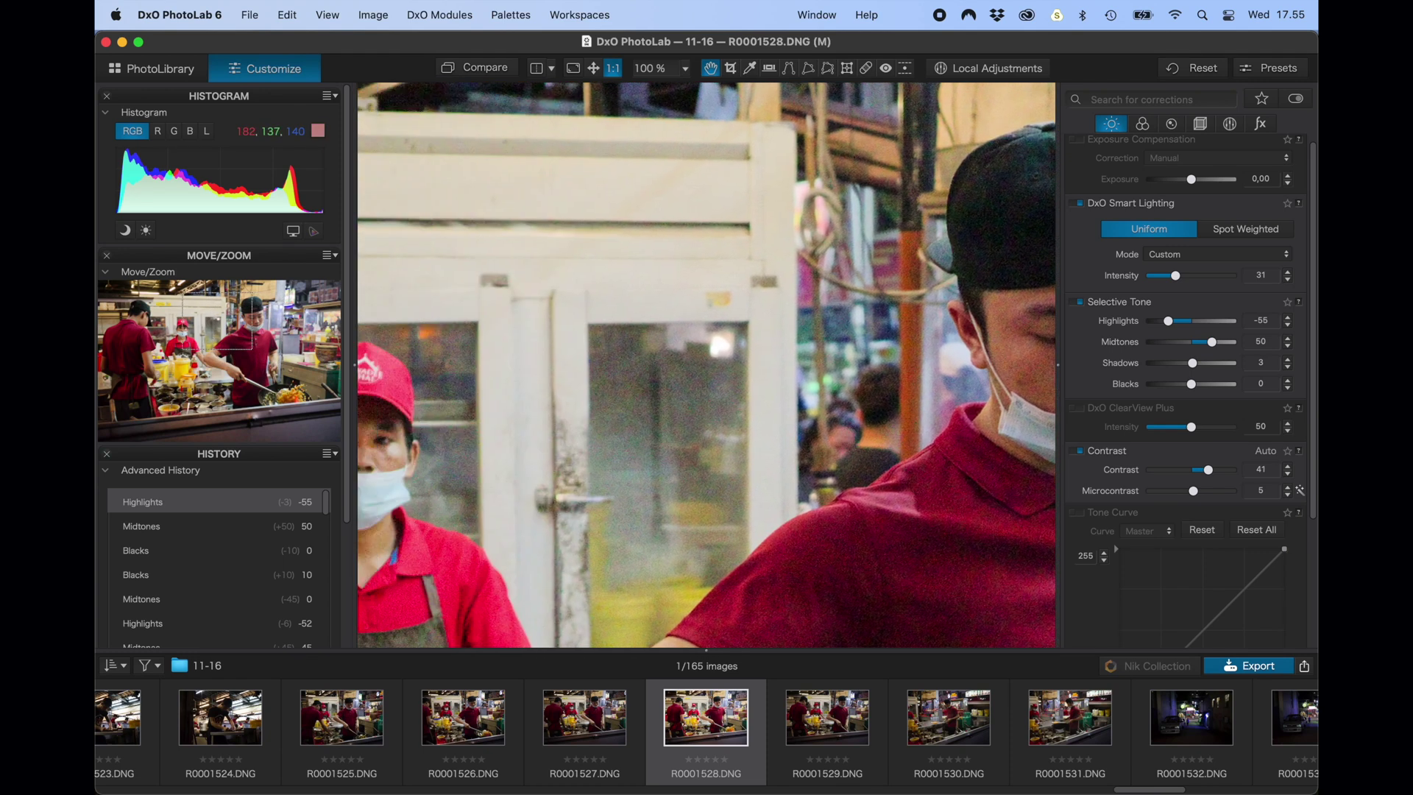